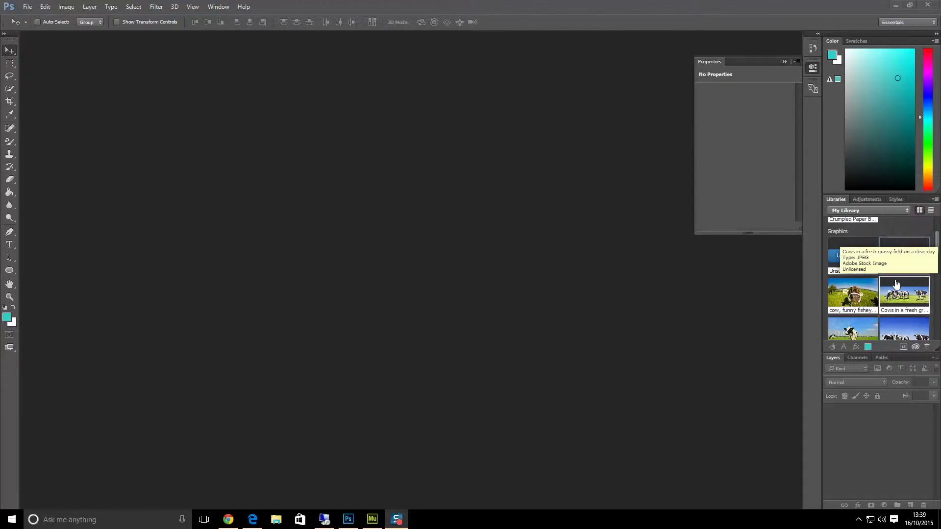
- Open the cow field JPEG from the Libraries panel as a new document
{"action": "double_click", "coordinate": [889, 264]}
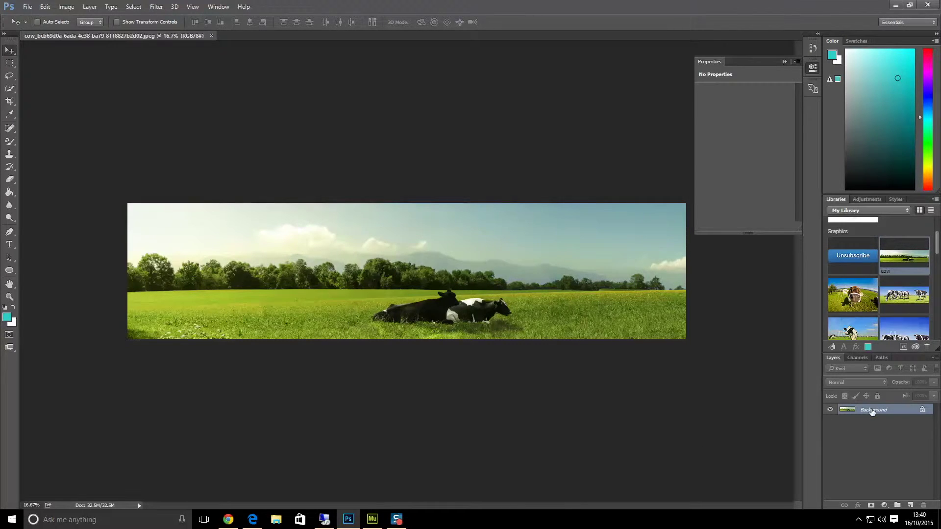
- Convert the Background into Layer 0, then add an empty Layer 1 above it and keep it active
{"action": "double_click", "coordinate": [872, 411]}
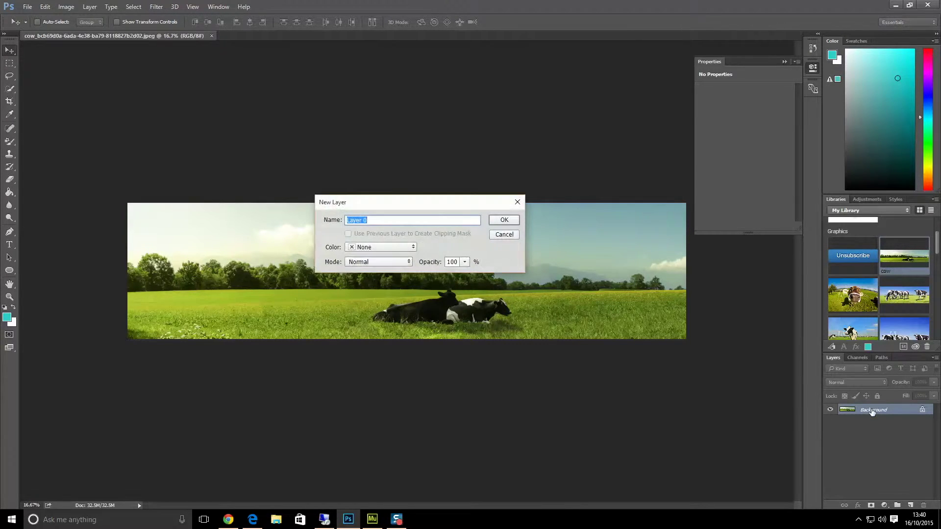
{"action": "left_click", "coordinate": [502, 221]}
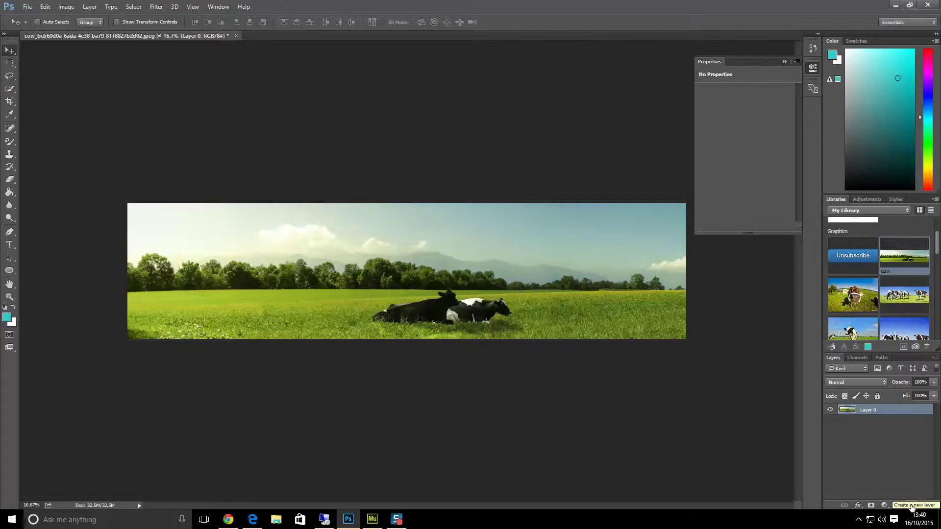
{"action": "left_click", "coordinate": [911, 506]}
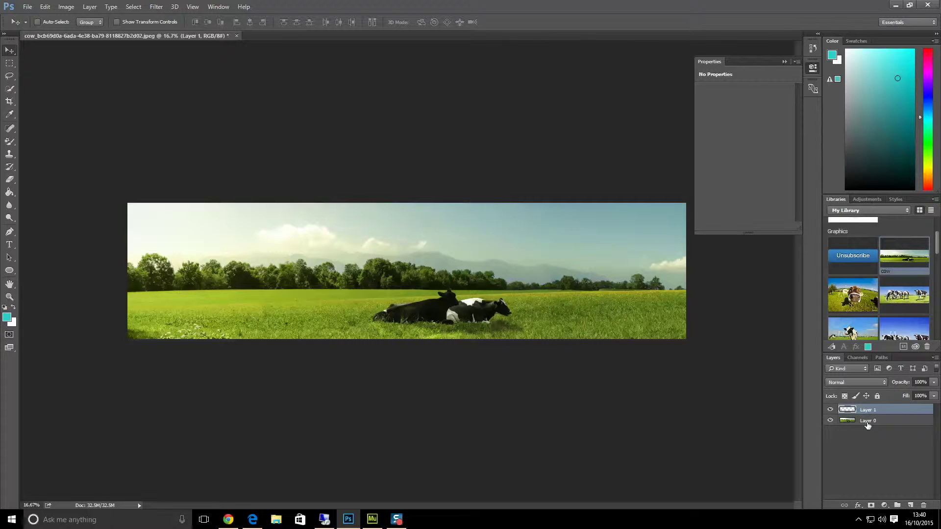
{"action": "left_click", "coordinate": [867, 423]}
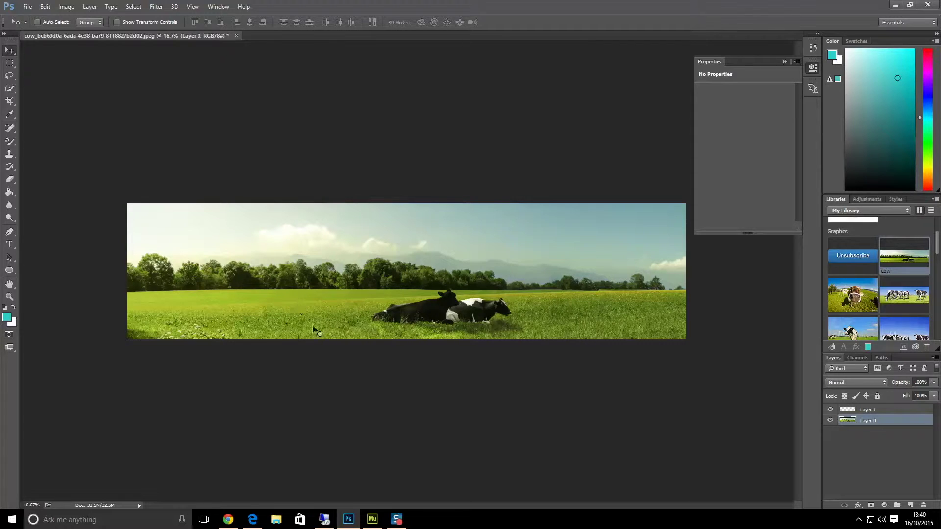
{"action": "left_click", "coordinate": [869, 411]}
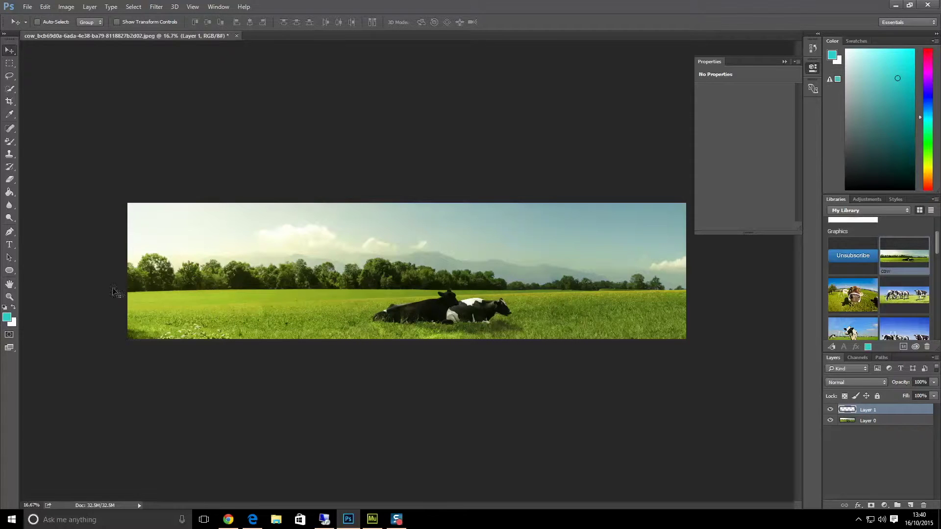
- Pick the Ellipse Tool, then draw and undo a trial oval over the sky and field
{"action": "left_click", "coordinate": [13, 273]}
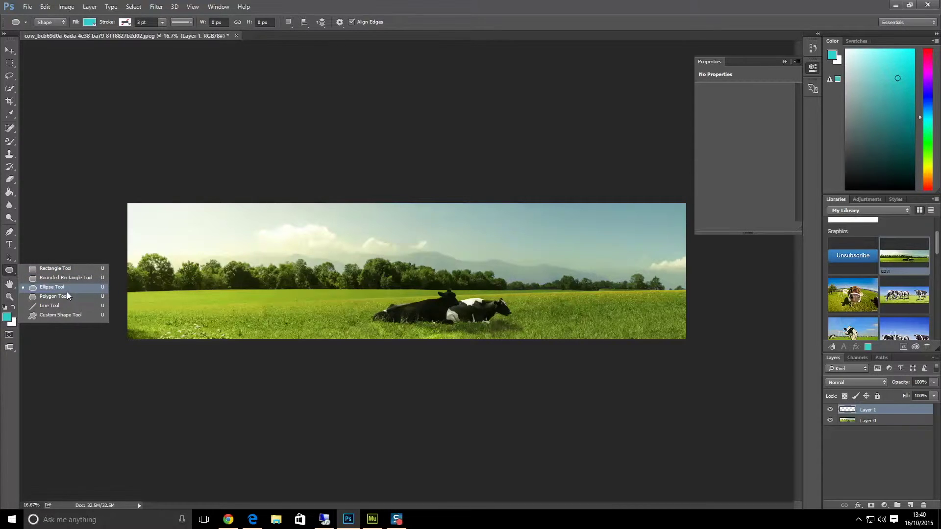
{"action": "left_click", "coordinate": [69, 286]}
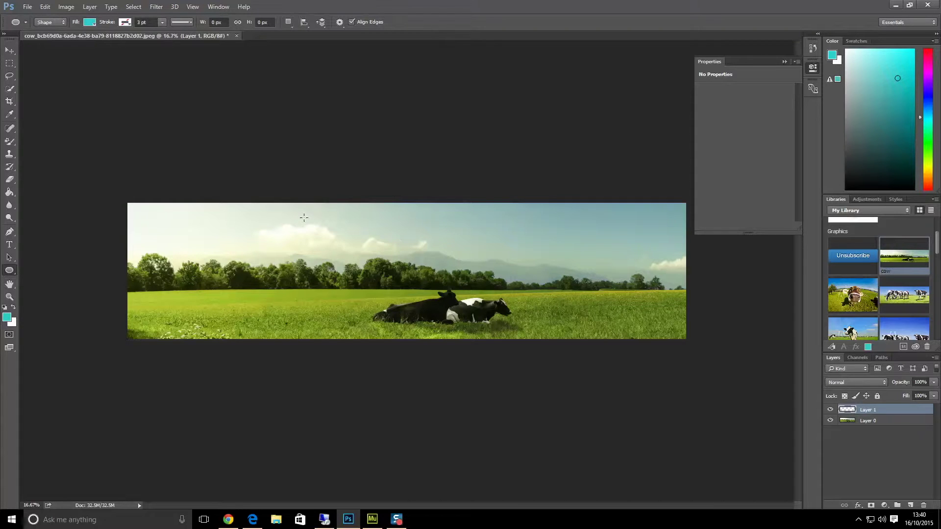
{"action": "left_click_drag", "start_coordinate": [301, 213], "coordinate": [484, 310]}
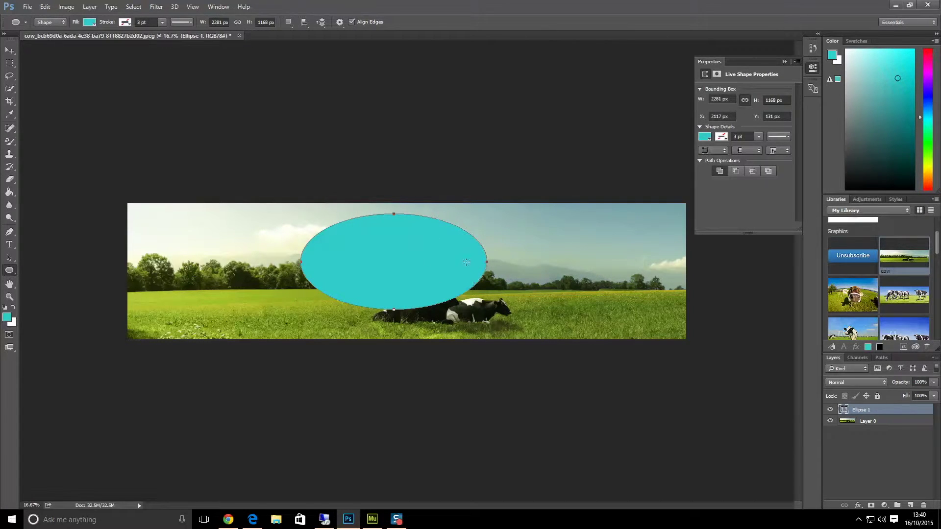
{"action": "key", "text": "ctrl+z"}
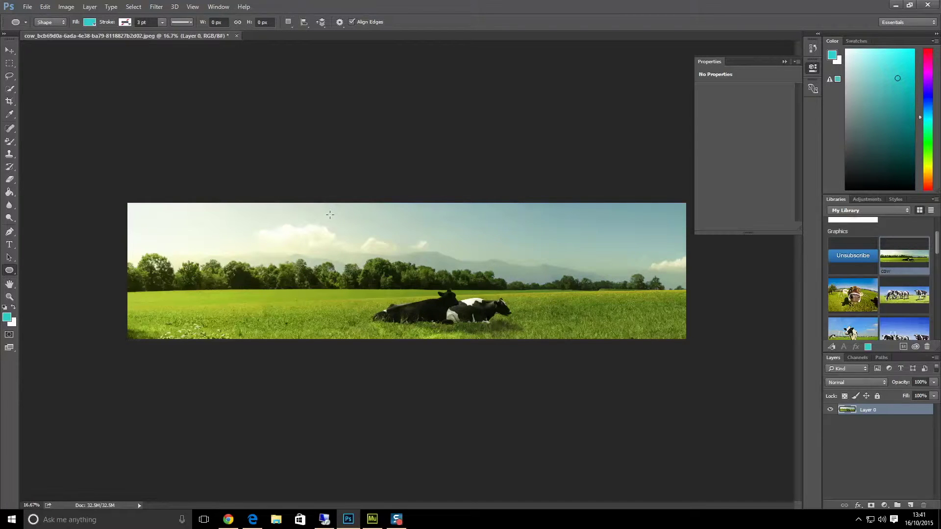
- Draw a 1490 px circle over the cows and move the Ellipse 1 layer below Layer 0
{"action": "left_click_drag", "start_coordinate": [329, 215], "coordinate": [555, 337]}
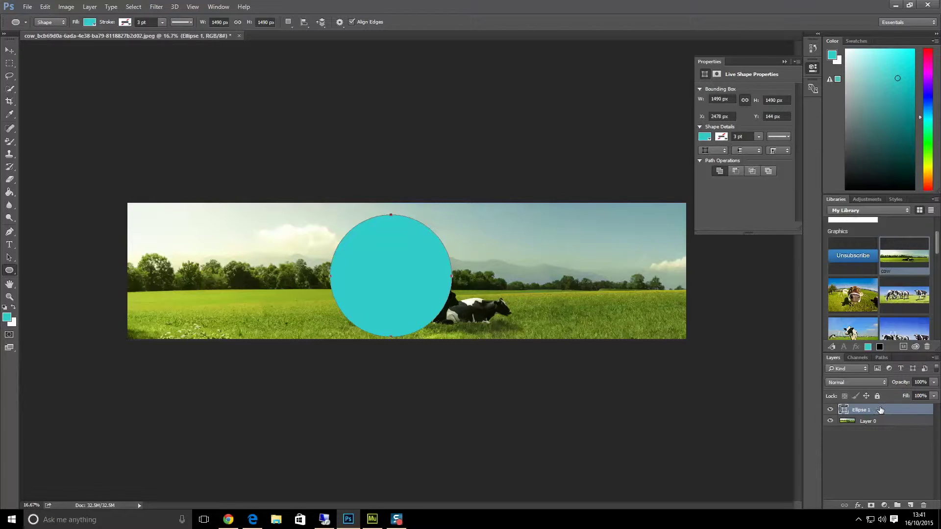
{"action": "left_click_drag", "start_coordinate": [880, 410], "coordinate": [884, 426]}
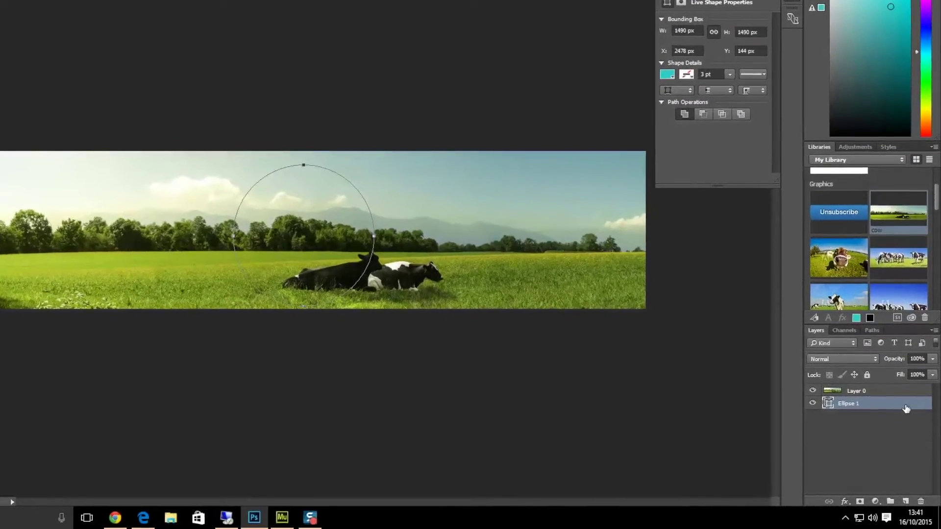
- Clip Layer 0 into the Ellipse 1 circle shape as a clipping mask
{"action": "left_click_drag", "start_coordinate": [909, 415], "coordinate": [907, 396]}
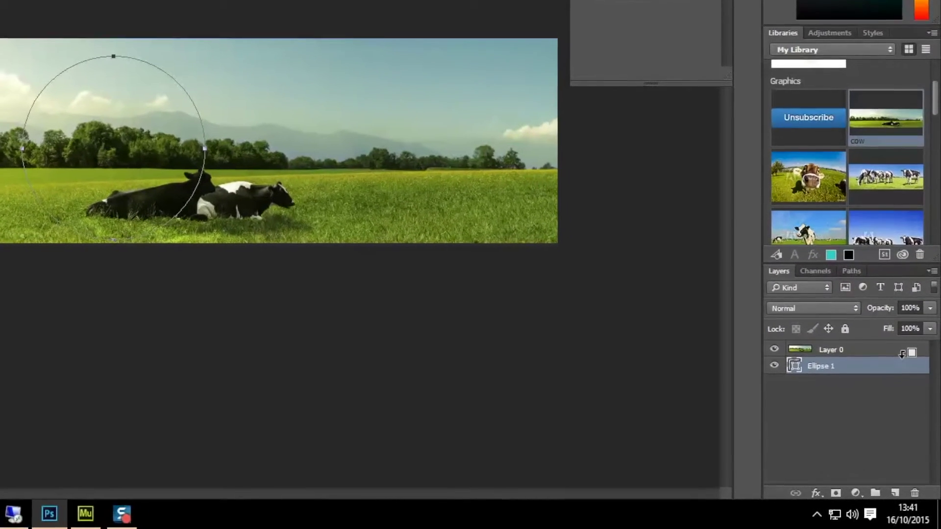
{"action": "left_click_drag", "start_coordinate": [904, 376], "coordinate": [905, 366]}
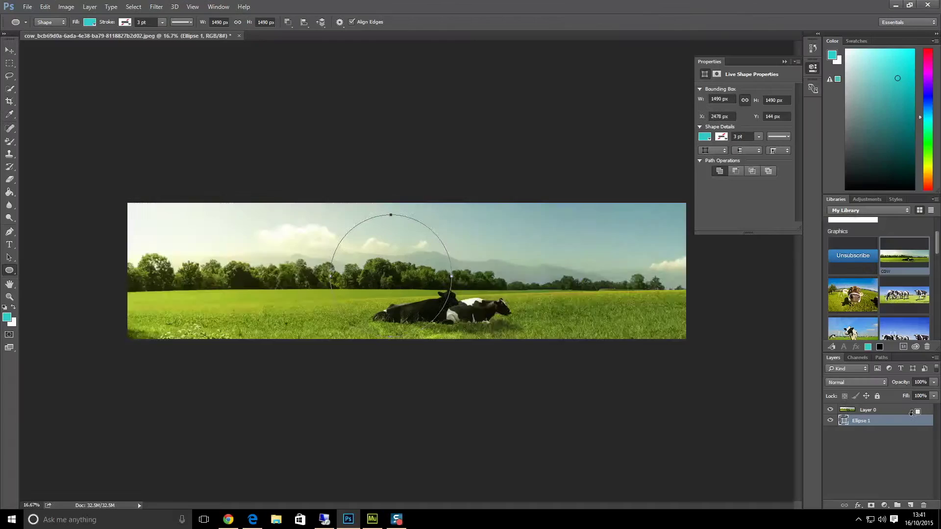
{"action": "left_click", "coordinate": [862, 223], "text": "alt"}
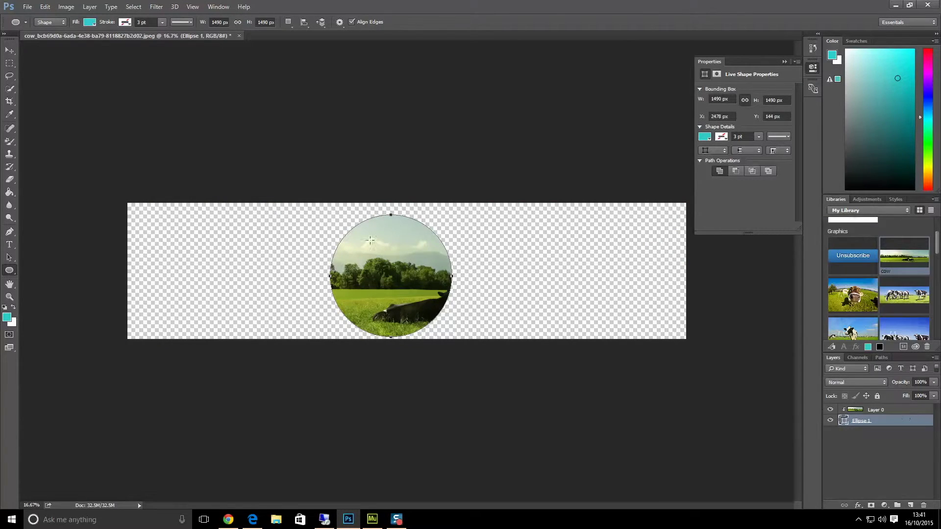
- Drag the Ellipse 1 circle right to X 3420 px so the cows fill it
{"action": "left_click", "coordinate": [9, 50]}
{"action": "left_click", "coordinate": [886, 411]}
{"action": "left_click", "coordinate": [879, 425]}
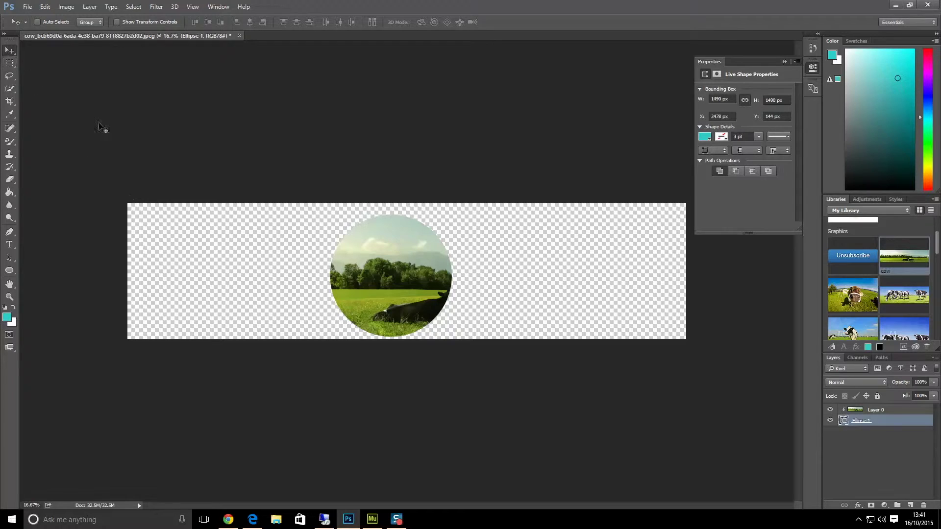
{"action": "left_click_drag", "start_coordinate": [385, 262], "coordinate": [461, 264]}
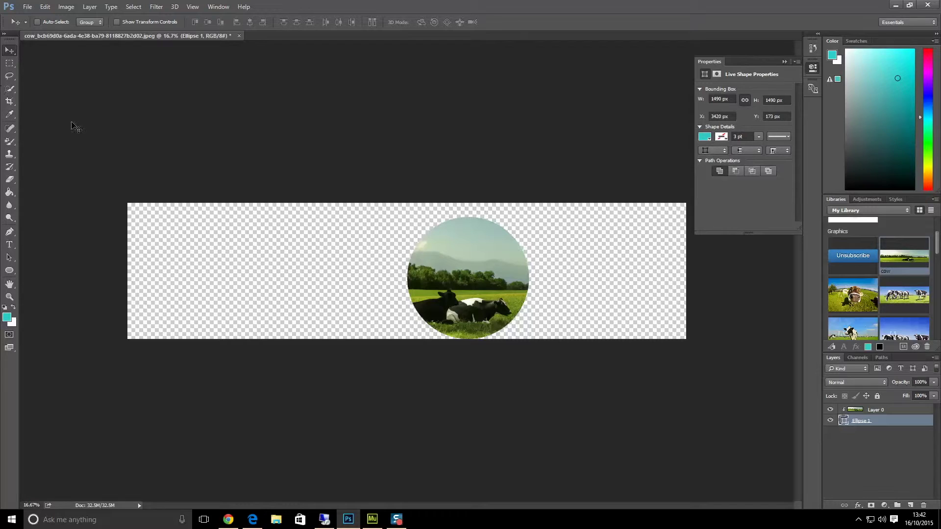
- Crop the canvas to a square around the circle by trimming its left, right and top edges
{"action": "left_click", "coordinate": [15, 105]}
{"action": "right_click", "coordinate": [16, 106]}
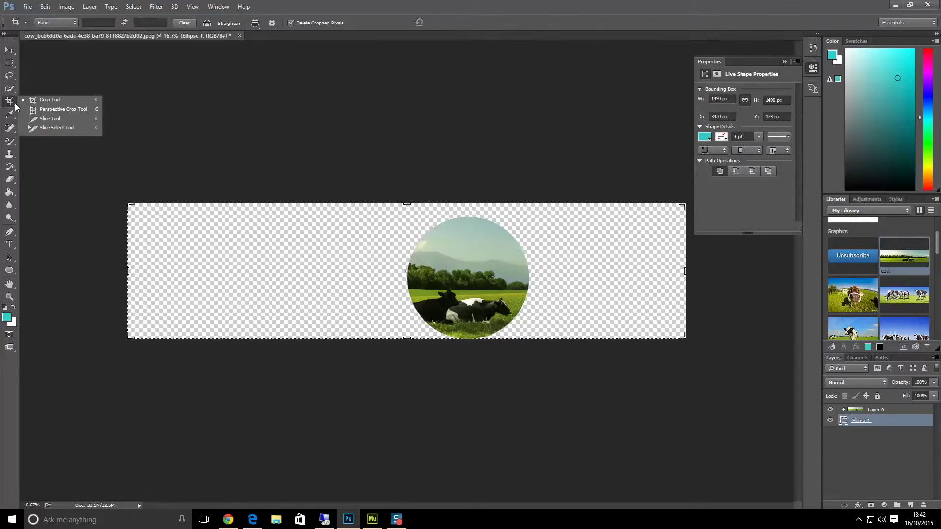
{"action": "left_click", "coordinate": [40, 100]}
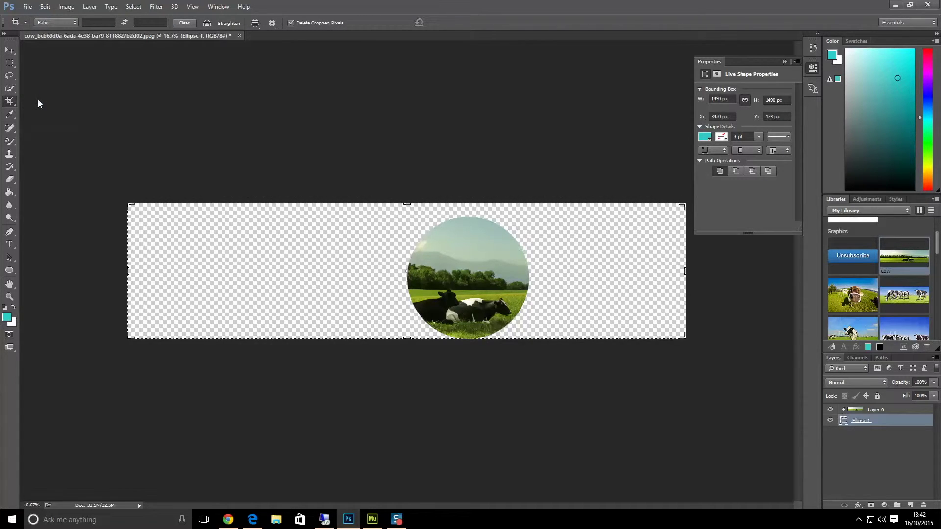
{"action": "right_click", "coordinate": [11, 102]}
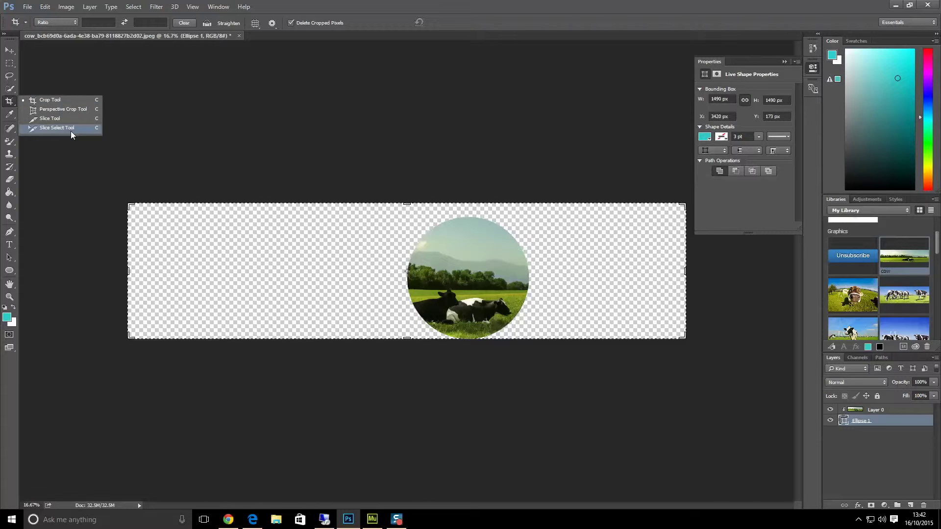
{"action": "left_click", "coordinate": [45, 101]}
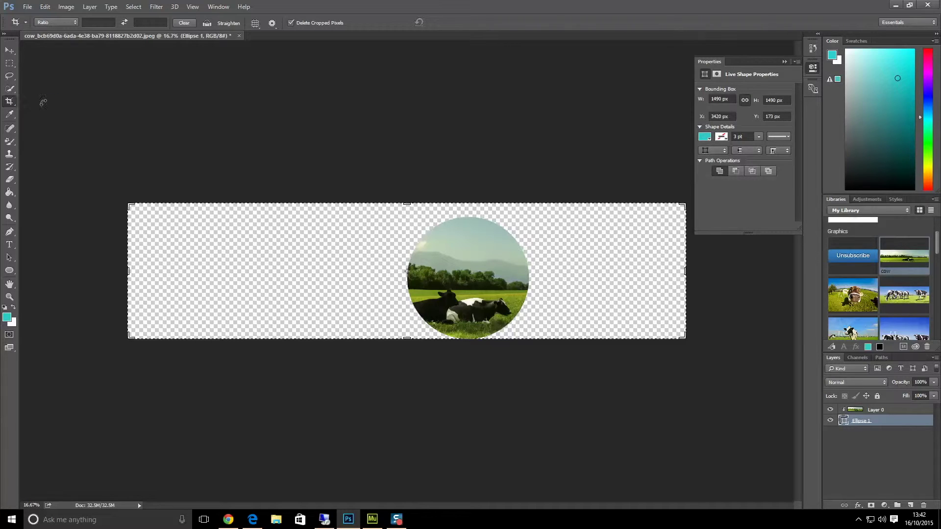
{"action": "left_click_drag", "start_coordinate": [127, 271], "coordinate": [268, 273]}
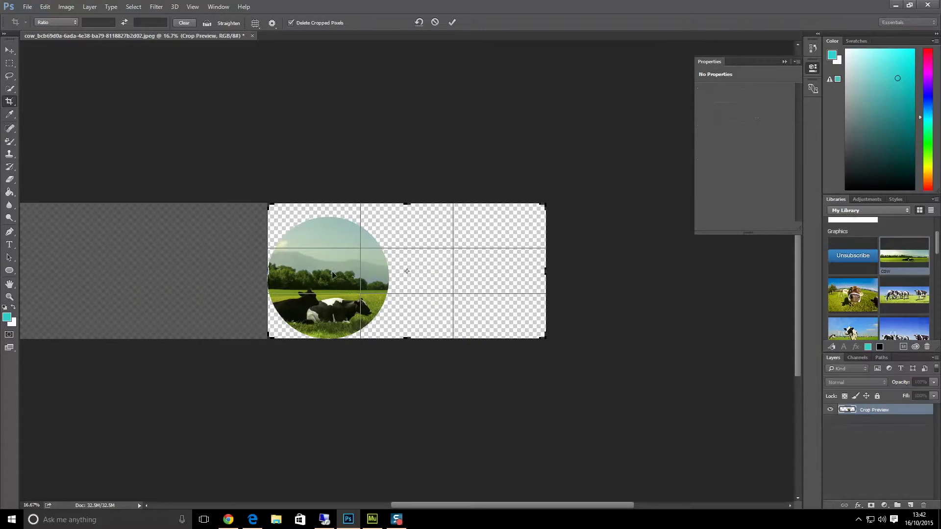
{"action": "left_click_drag", "start_coordinate": [550, 270], "coordinate": [467, 270]}
{"action": "left_click_drag", "start_coordinate": [414, 213], "coordinate": [415, 228]}
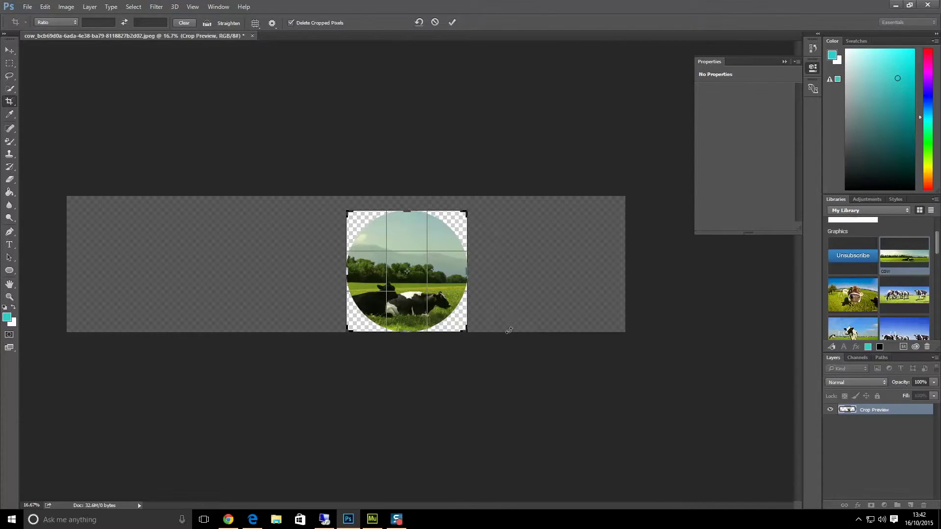
{"action": "key", "text": "Return"}
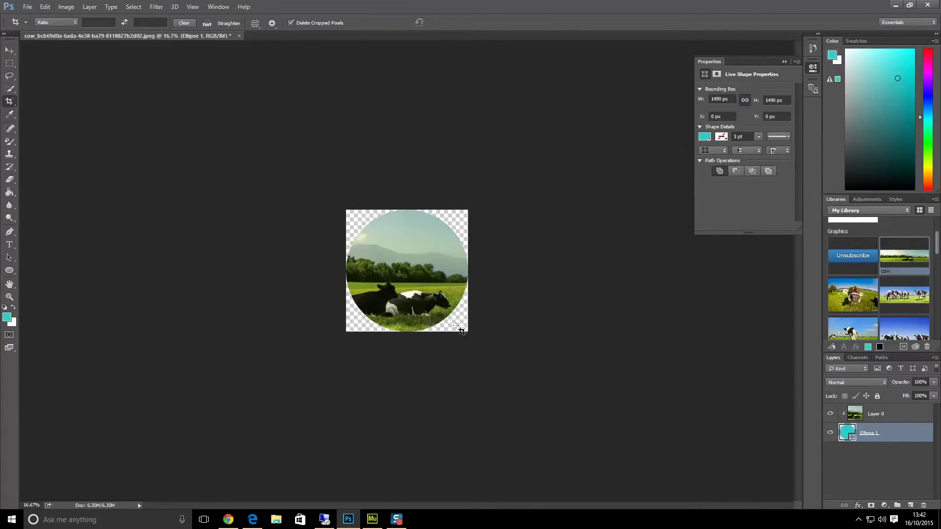
{"action": "left_click", "coordinate": [10, 50]}
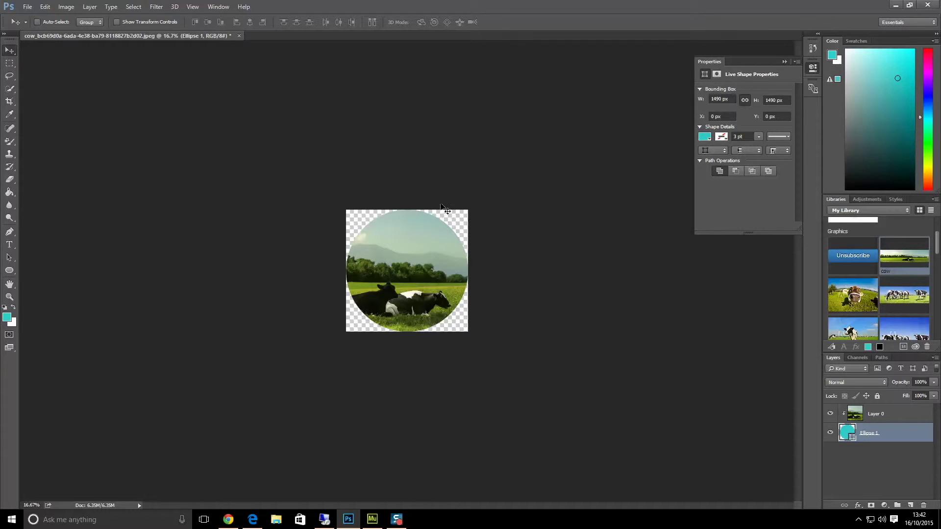
- Open File > Export > Save for Web (Legacy)
{"action": "left_click", "coordinate": [28, 7]}
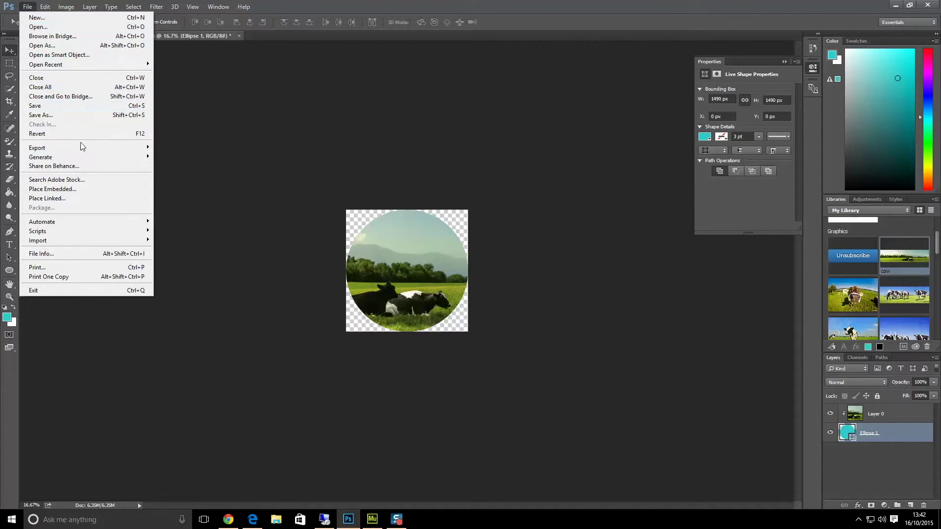
{"action": "mouse_move", "coordinate": [57, 149]}
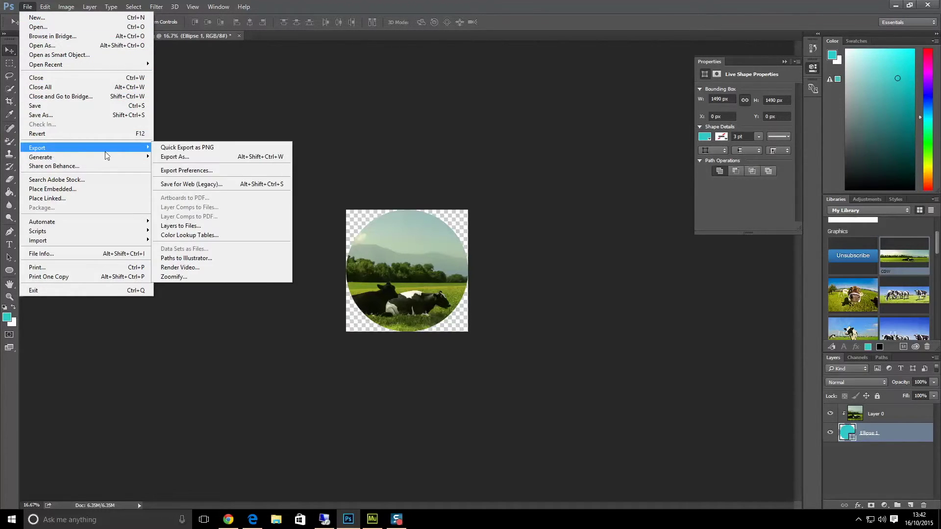
{"action": "left_click", "coordinate": [214, 184]}
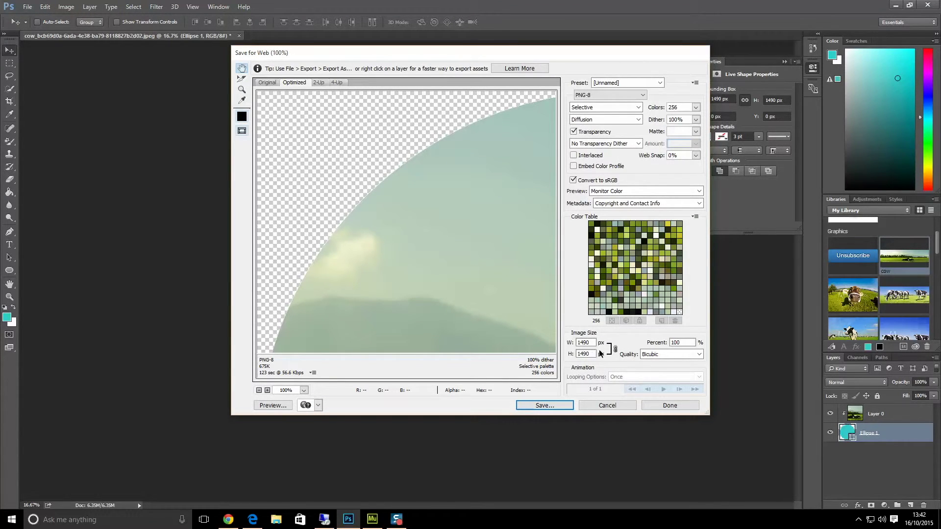
- Scale the export to 500 × 500 px and set the format to JPEG
{"action": "type", "text": "500"}
{"action": "left_click", "coordinate": [590, 354]}
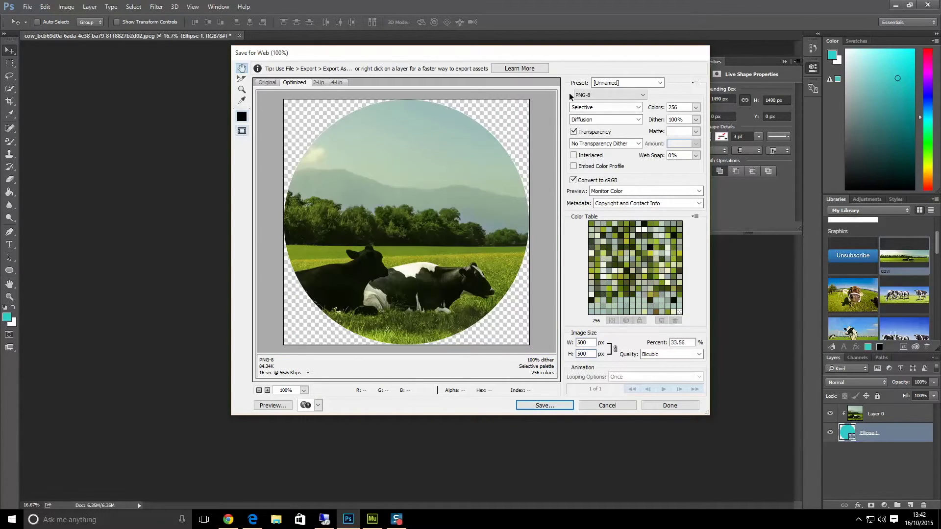
{"action": "left_click", "coordinate": [588, 95]}
{"action": "left_click", "coordinate": [589, 109]}
{"action": "left_click", "coordinate": [589, 109]}
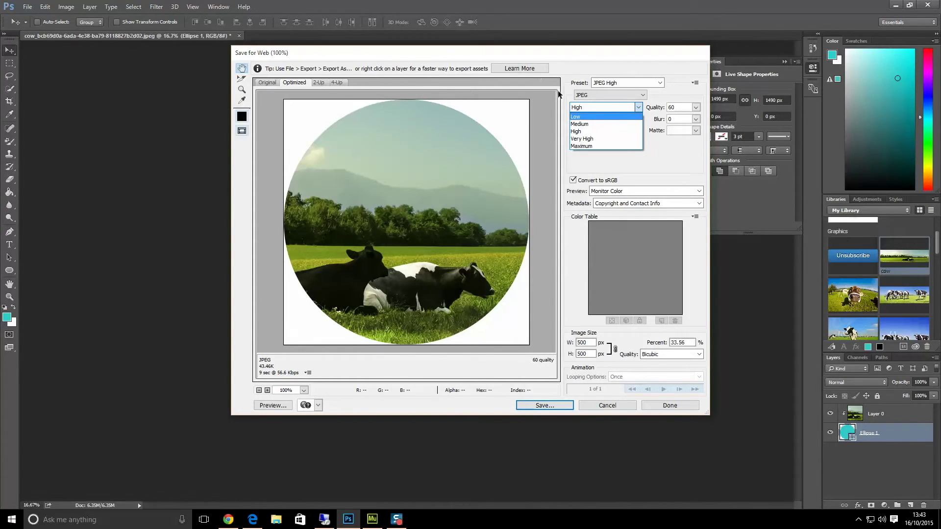
- Compare GIF and PNG-8 export formats, settling on GIF with transparent corners
{"action": "left_click", "coordinate": [590, 95]}
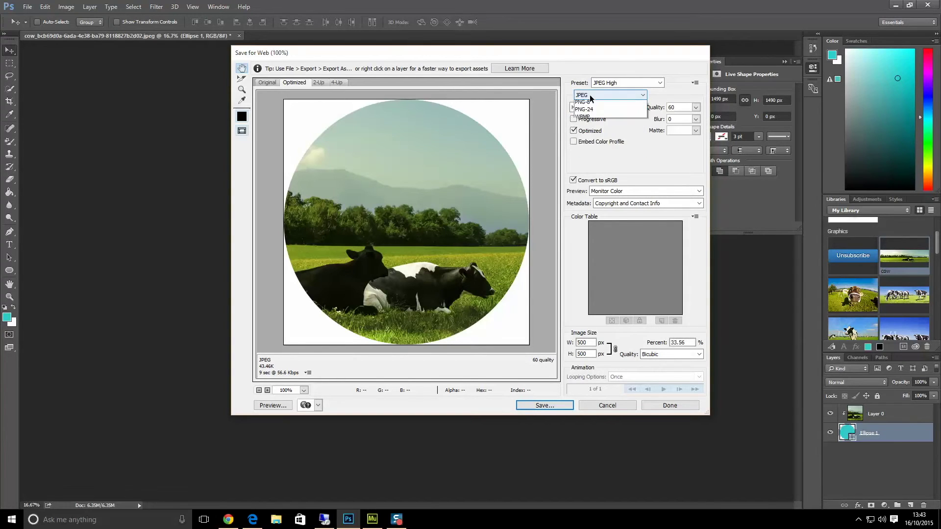
{"action": "left_click", "coordinate": [592, 101]}
{"action": "left_click", "coordinate": [591, 97]}
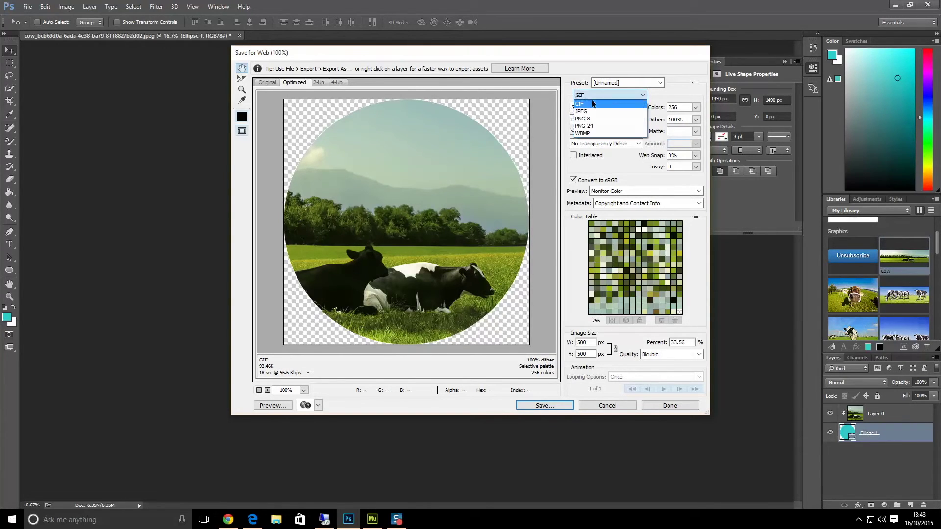
{"action": "left_click", "coordinate": [593, 117]}
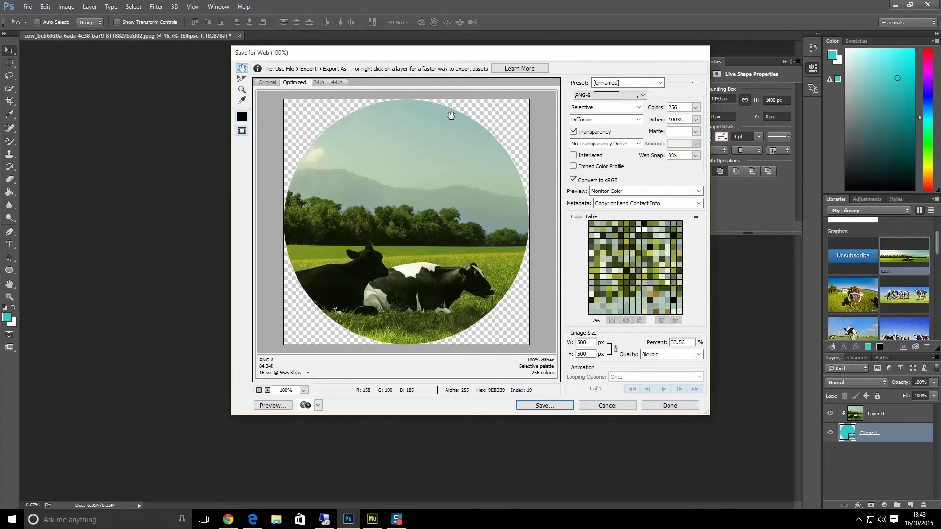
{"action": "left_click", "coordinate": [590, 94]}
{"action": "left_click", "coordinate": [593, 102]}
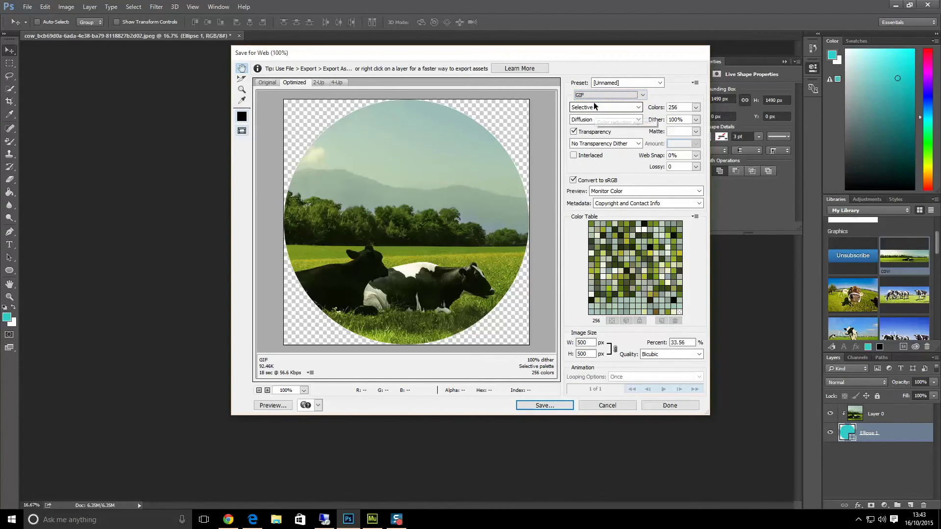